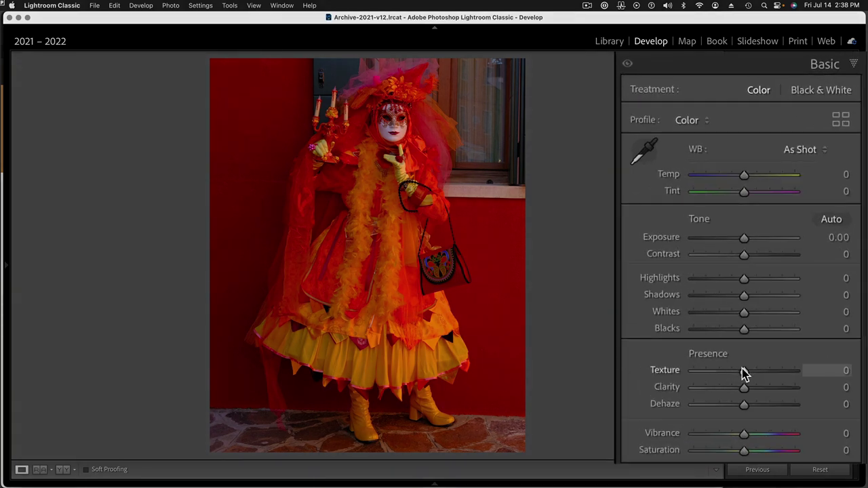
# Step: Set both Texture and Clarity to +100 in the photo's global adjustments
pyautogui.moveTo(744, 372); pyautogui.dragTo(822, 374)
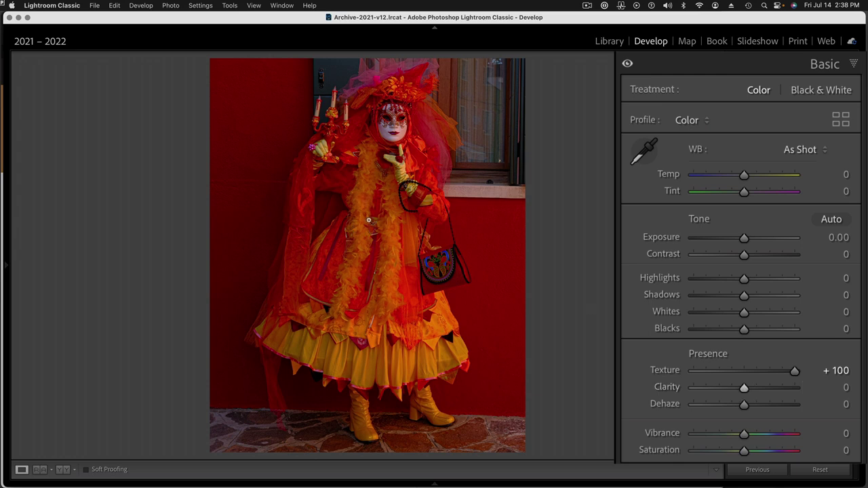
pyautogui.click(369, 221)
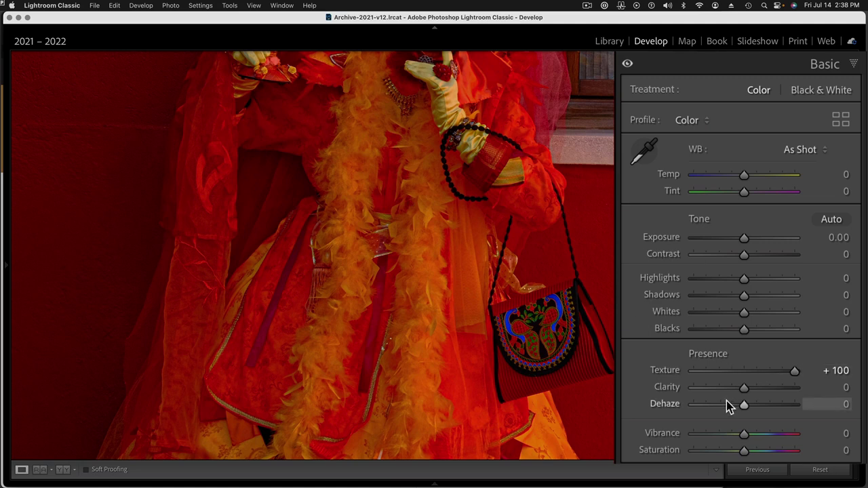
pyautogui.moveTo(744, 392); pyautogui.dragTo(831, 399)
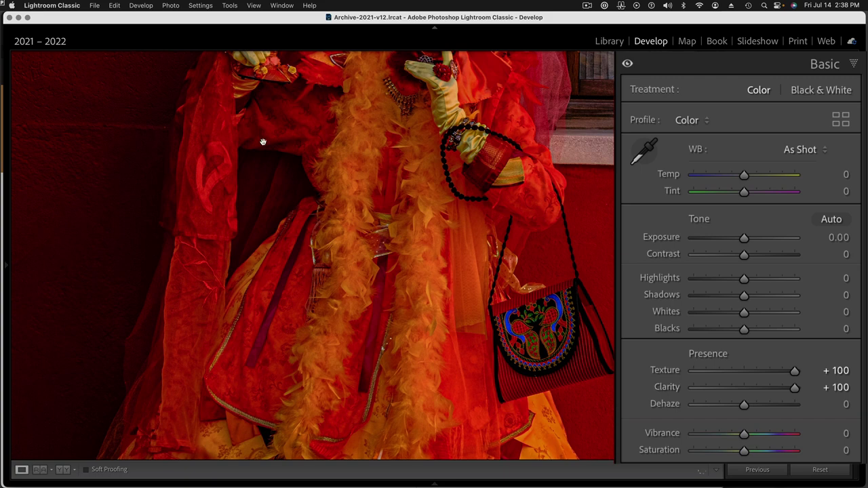
pyautogui.moveTo(401, 134); pyautogui.dragTo(380, 288)
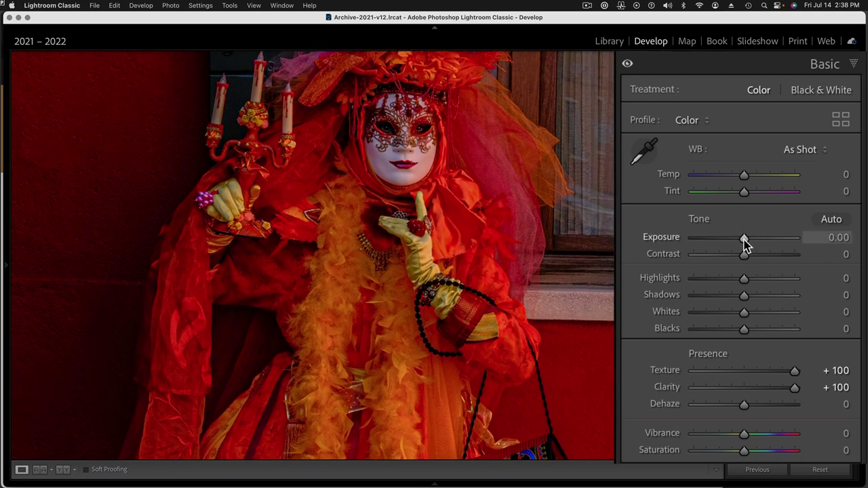
# Step: Raise the photo's global Exposure to +0.65 and Shadows to +71
pyautogui.moveTo(745, 240); pyautogui.dragTo(751, 240)
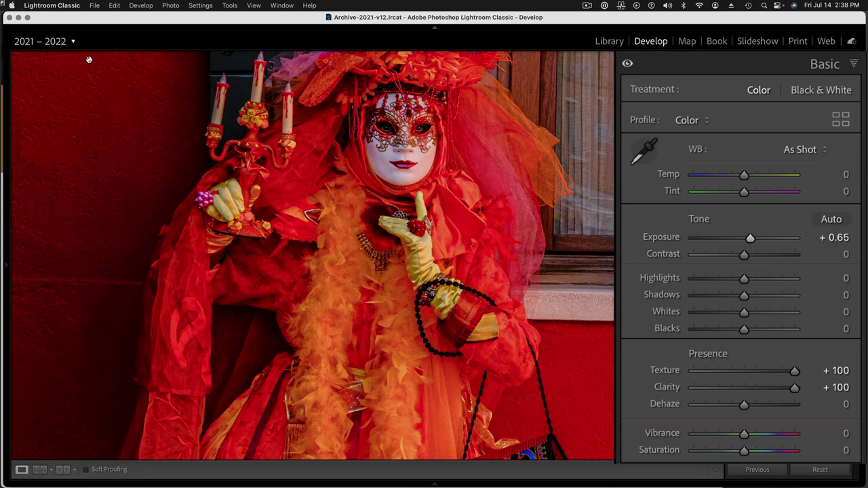
pyautogui.moveTo(4, 264)
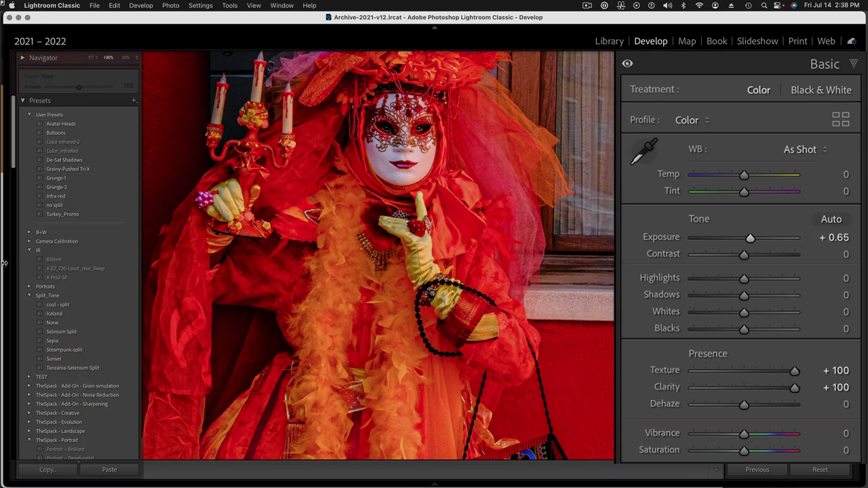
pyautogui.click(91, 59)
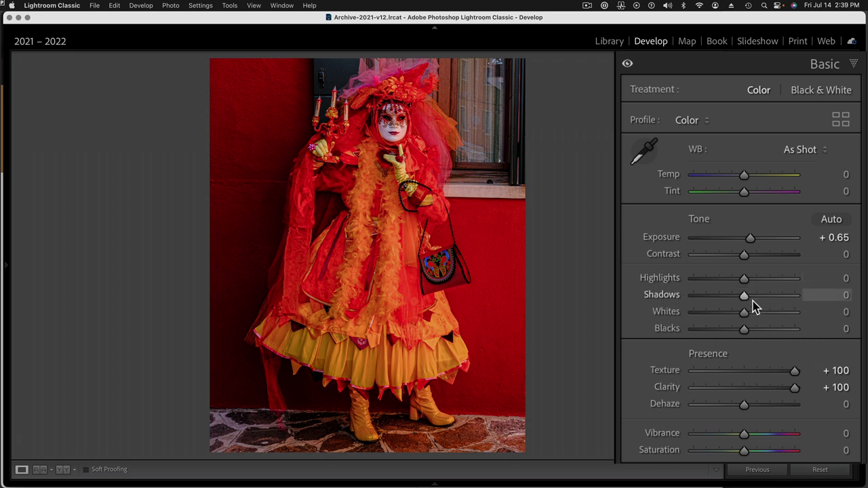
pyautogui.moveTo(745, 296); pyautogui.dragTo(781, 296)
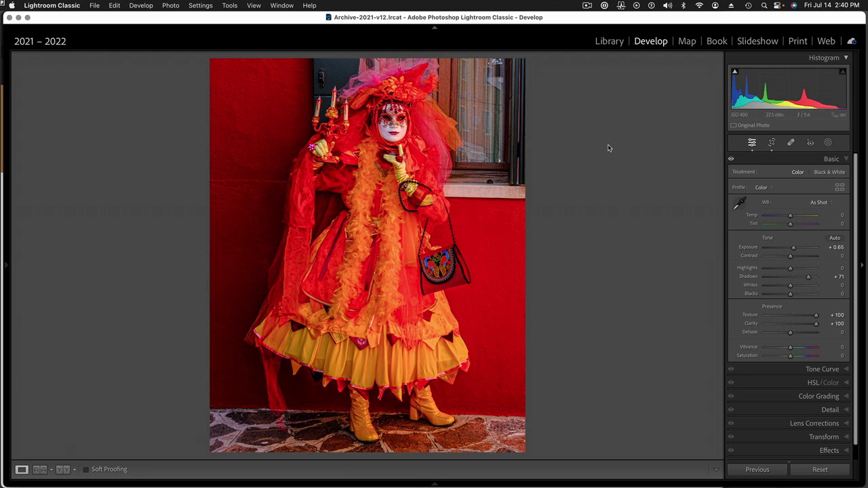
# Step: Create a Luminance Range mask by sampling the dark area just below the hem of the yellow skirt
pyautogui.click(829, 143)
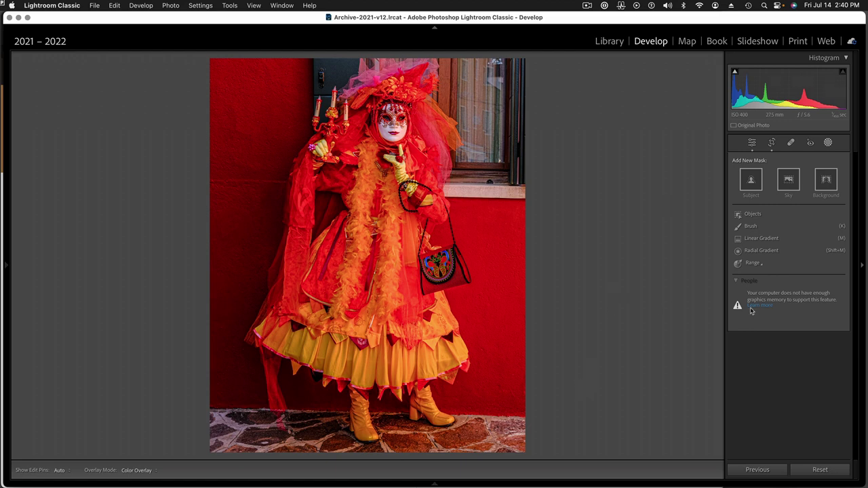
pyautogui.click(757, 265)
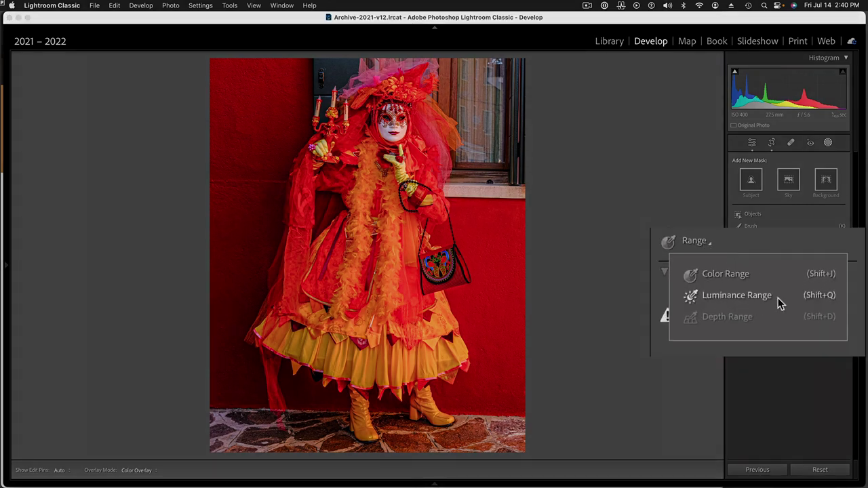
pyautogui.click(733, 294)
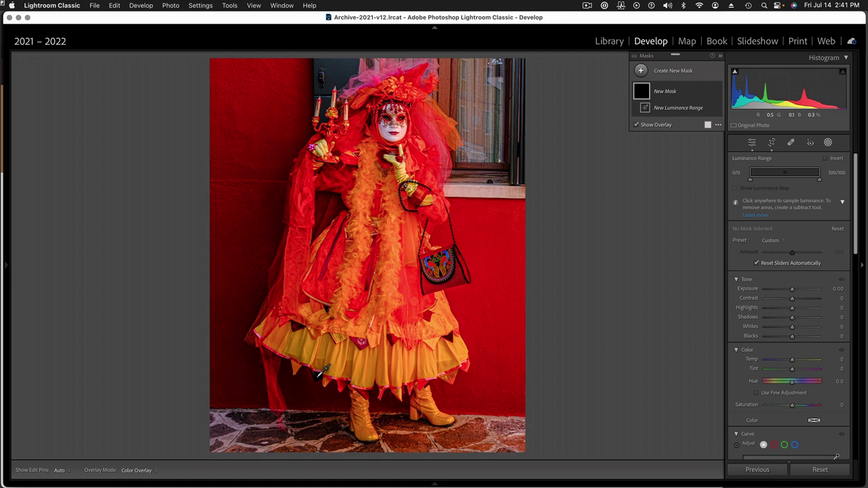
pyautogui.click(317, 375)
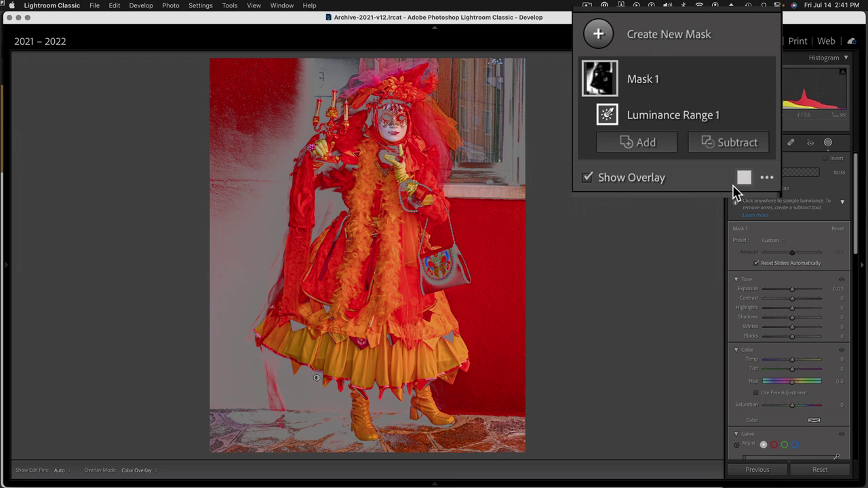
# Step: Try red and green as the mask overlay color, and set it back to white
pyautogui.click(745, 178)
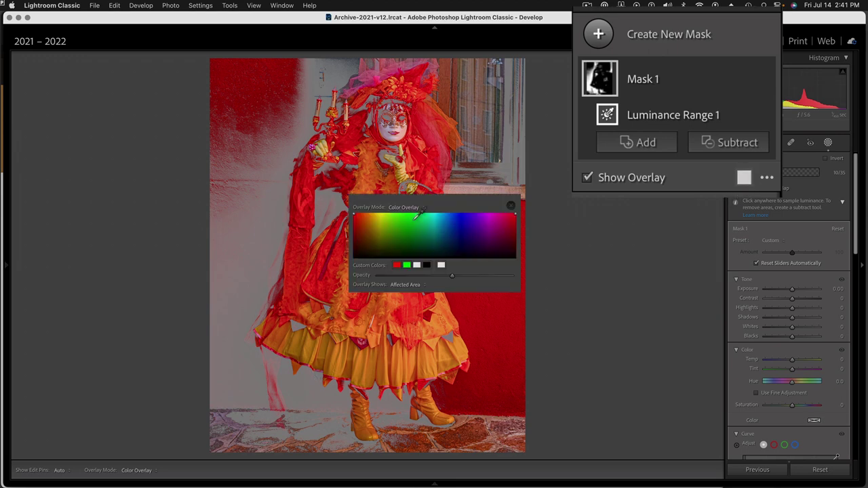
pyautogui.click(397, 264)
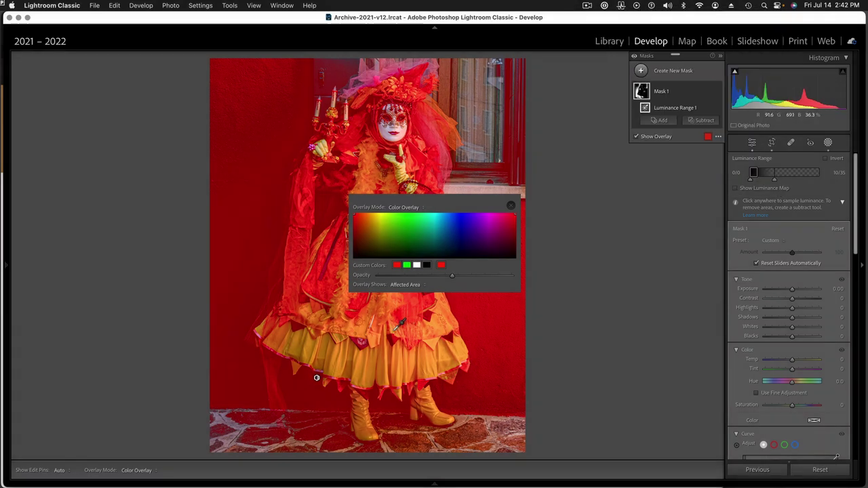
pyautogui.click(407, 265)
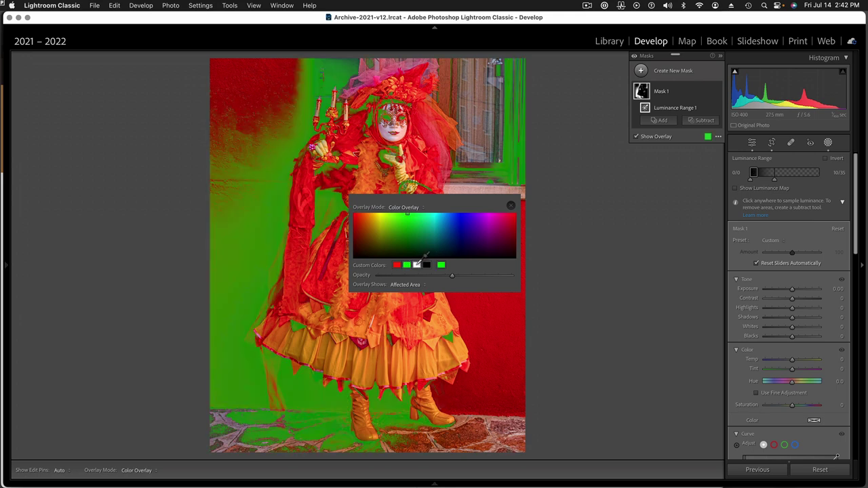
pyautogui.click(417, 264)
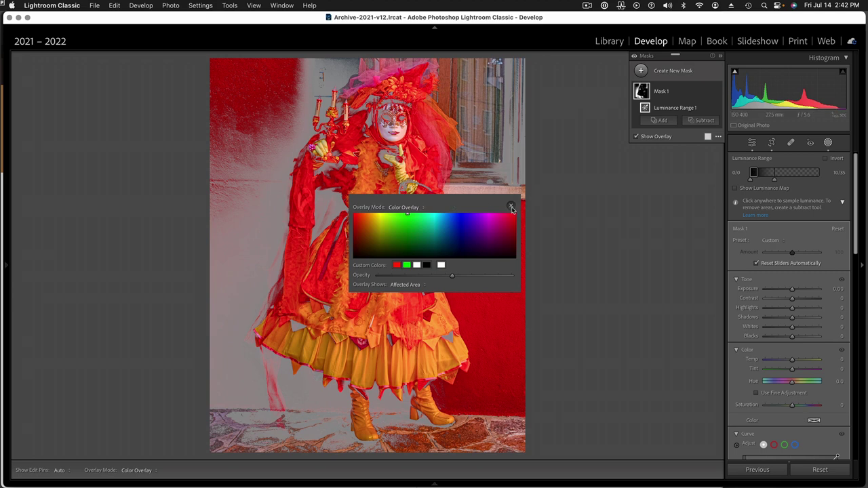
pyautogui.click(511, 205)
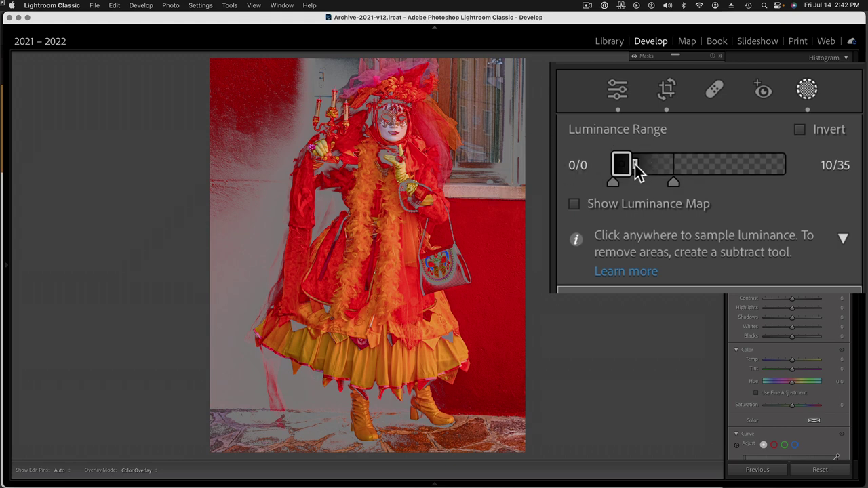
# Step: Set the upper end of the mask's luminance range to 1/43 and lower the mask's Saturation to -100
pyautogui.moveTo(634, 172)
pyautogui.mouseDown()
pyautogui.moveTo(620, 166)
pyautogui.moveTo(612, 175)
pyautogui.mouseUp()
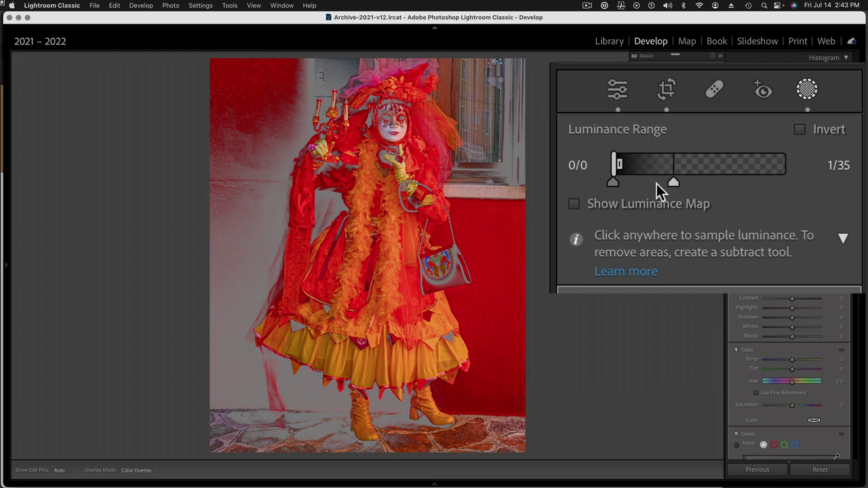
pyautogui.moveTo(674, 185); pyautogui.dragTo(677, 182)
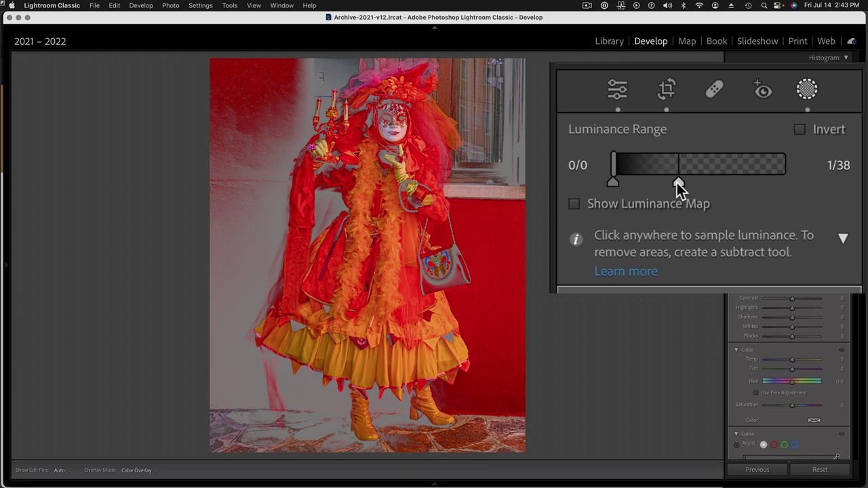
pyautogui.moveTo(677, 183); pyautogui.dragTo(686, 181)
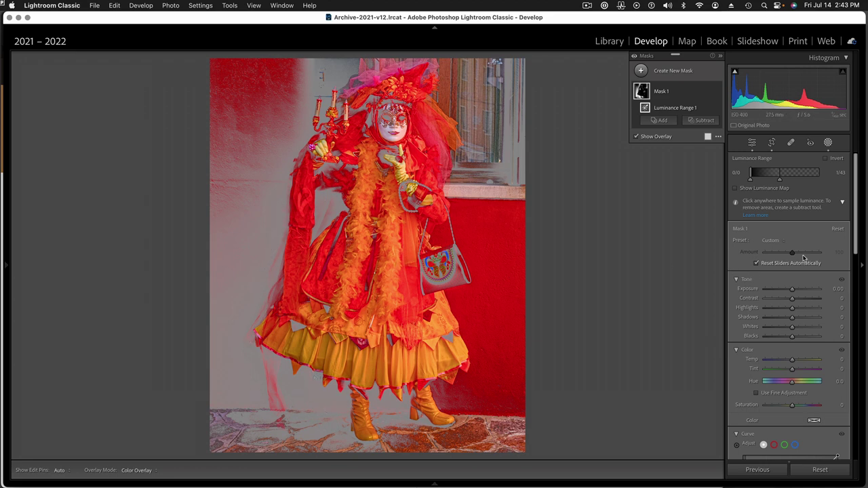
pyautogui.click(792, 406)
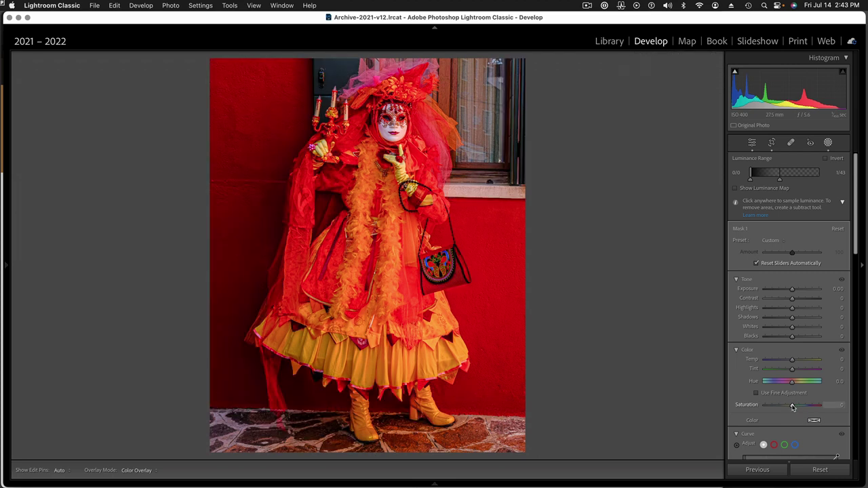
pyautogui.moveTo(792, 407); pyautogui.dragTo(746, 410)
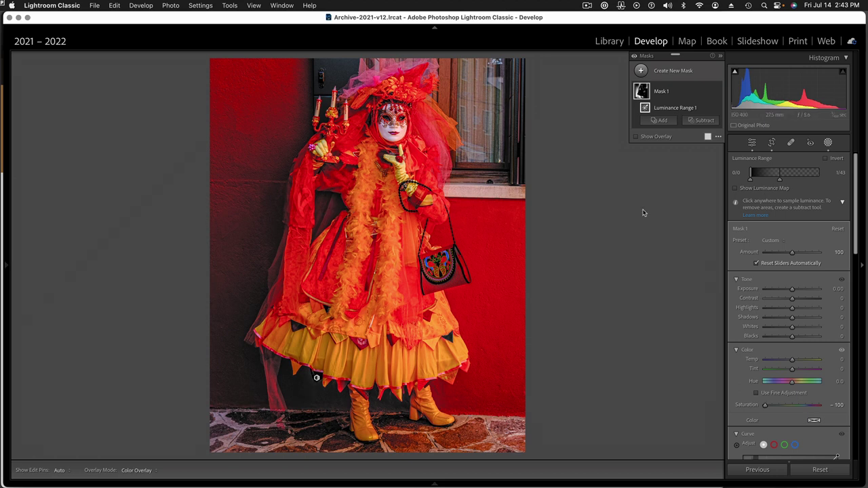
# Step: Compare the photo with and without Mask 1 by switching its visibility off and on several times
pyautogui.moveTo(716, 92)
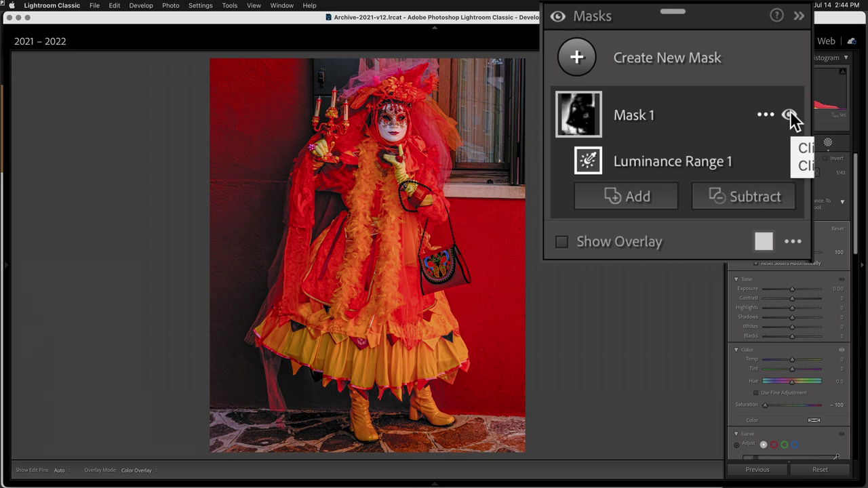
pyautogui.click(790, 115)
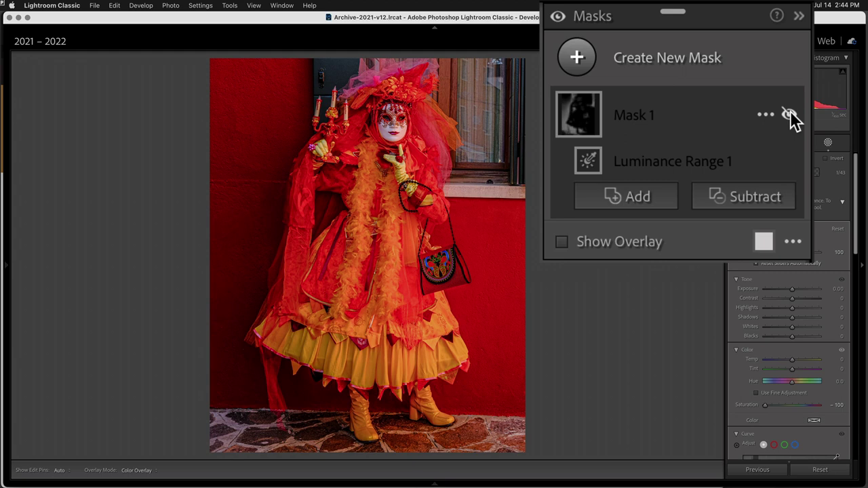
pyautogui.click(790, 114)
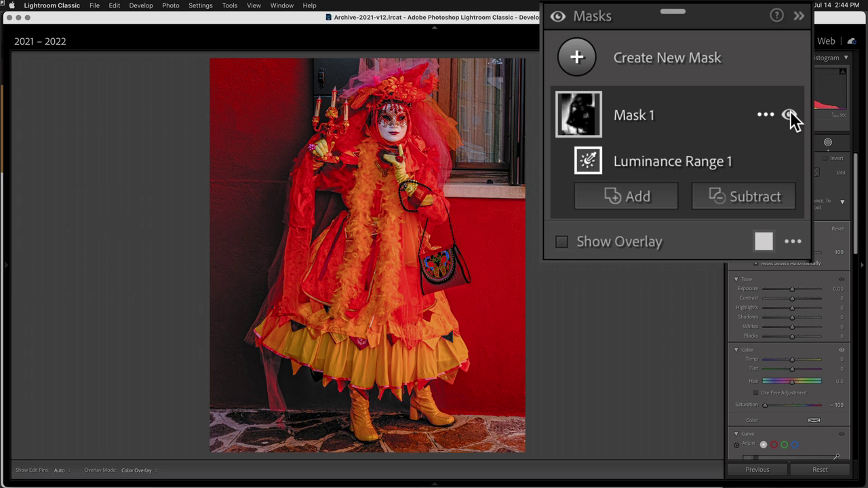
pyautogui.click(791, 115)
pyautogui.click(791, 114)
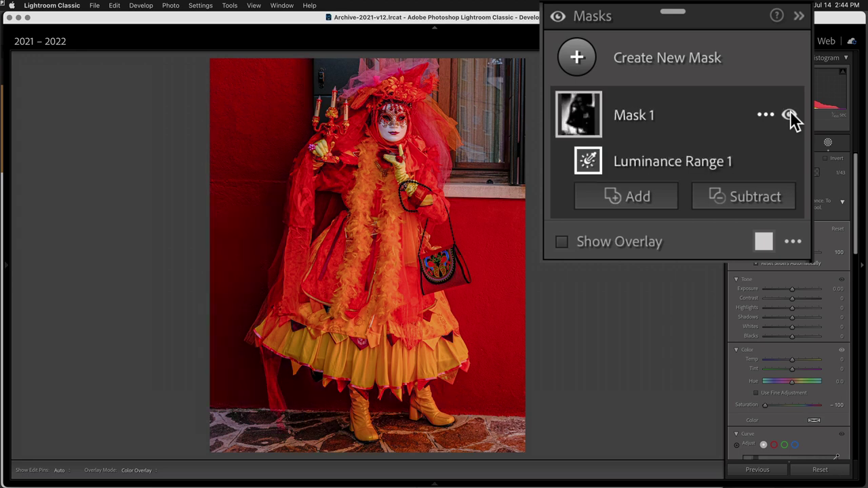
pyautogui.click(791, 114)
pyautogui.click(790, 115)
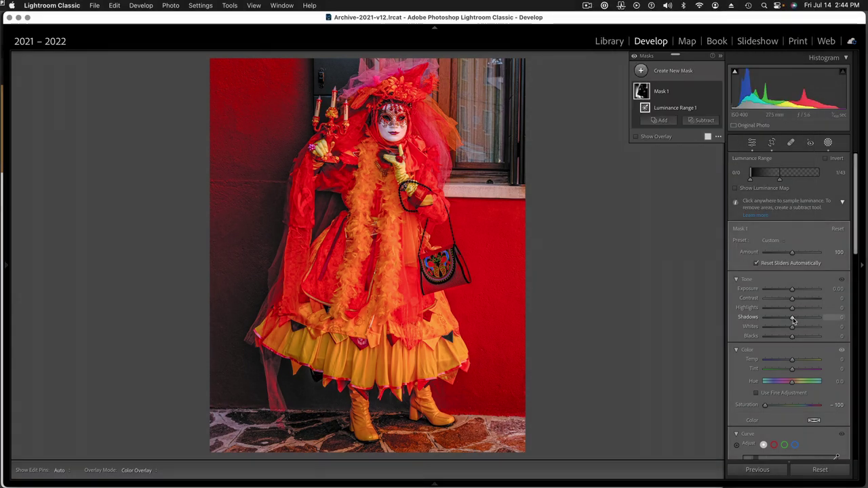
# Step: Lower the Shadows of Mask 1 to -100
pyautogui.moveTo(793, 318); pyautogui.dragTo(778, 318)
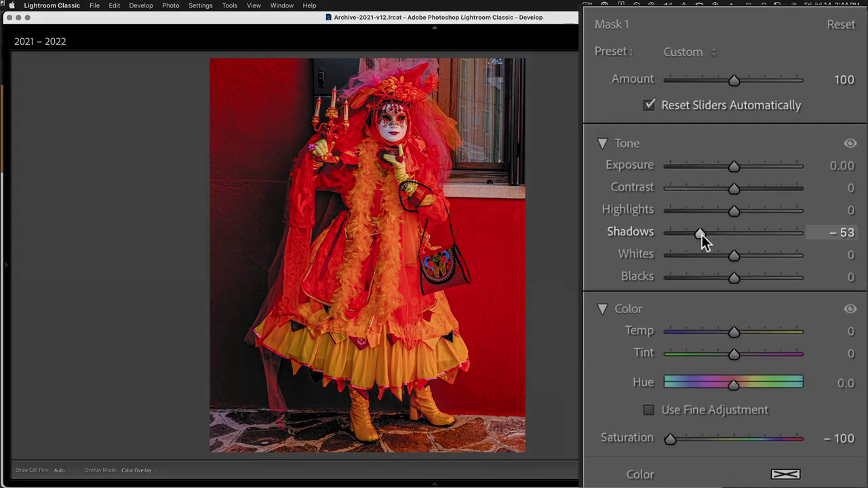
pyautogui.moveTo(702, 235); pyautogui.dragTo(687, 235)
pyautogui.moveTo(688, 234); pyautogui.dragTo(636, 238)
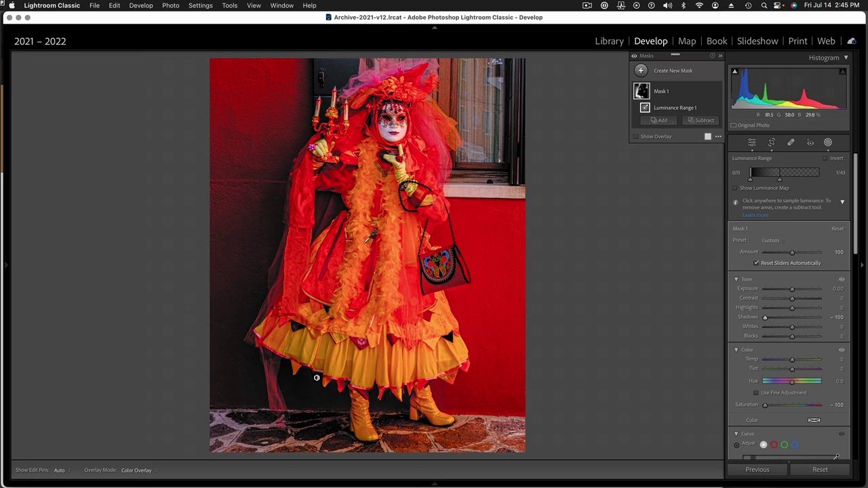
# Step: Examine the figure and dark wall up close with Mask 1 hidden and shown, leaving the mask on
pyautogui.press('super+equal')
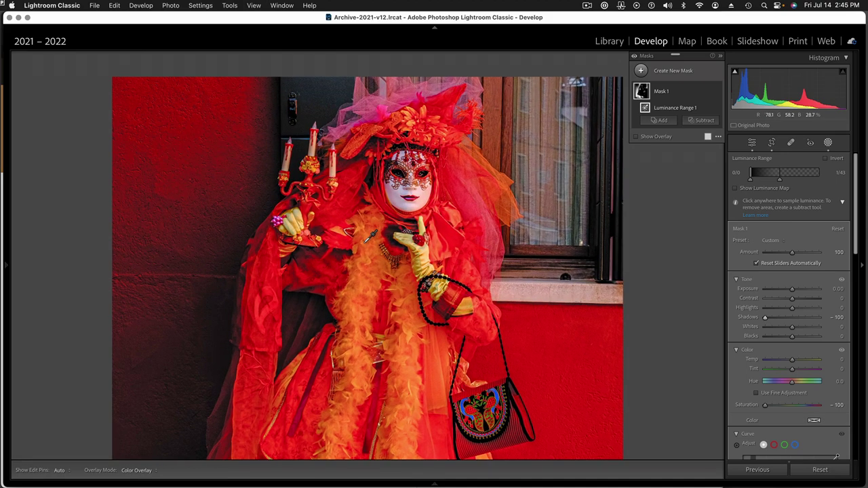
pyautogui.scroll(-3, 372, 231)
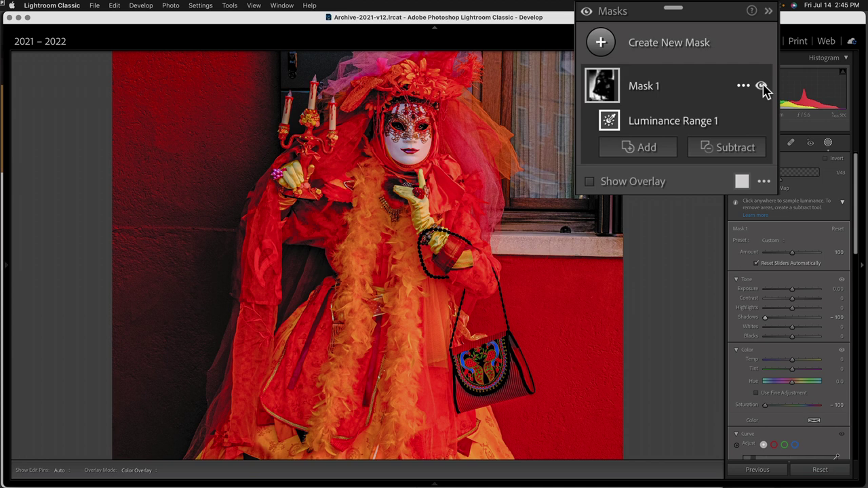
pyautogui.click(762, 86)
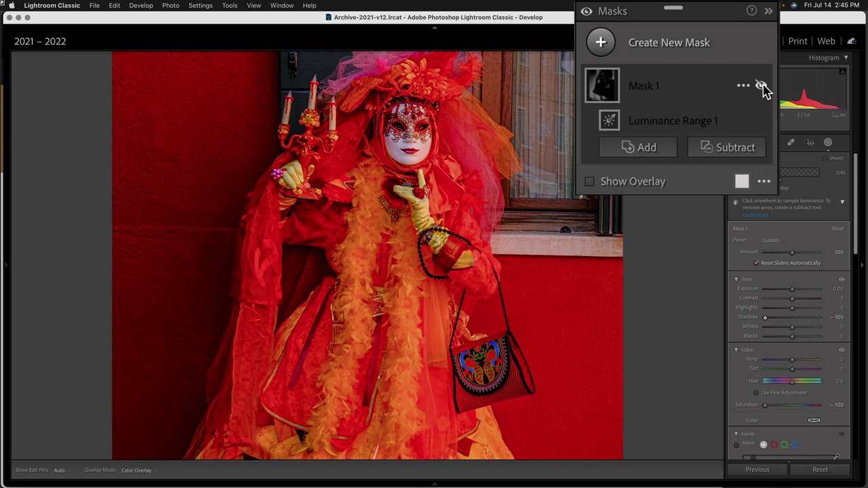
pyautogui.click(762, 86)
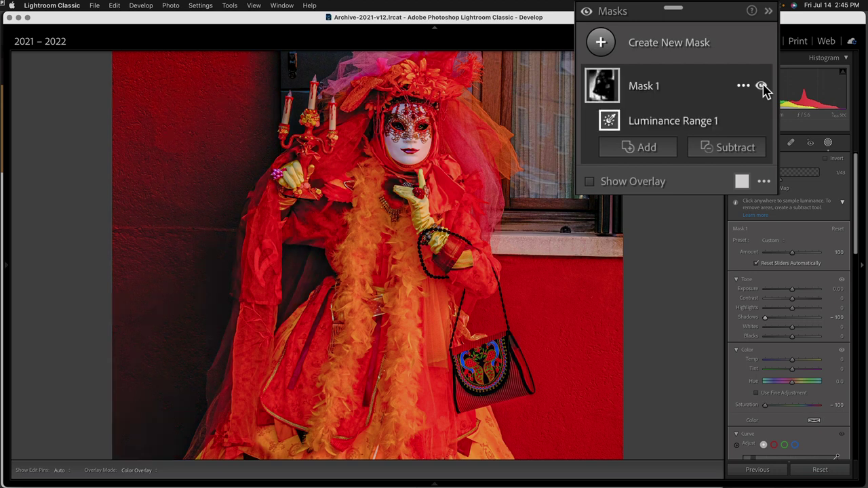
pyautogui.click(762, 86)
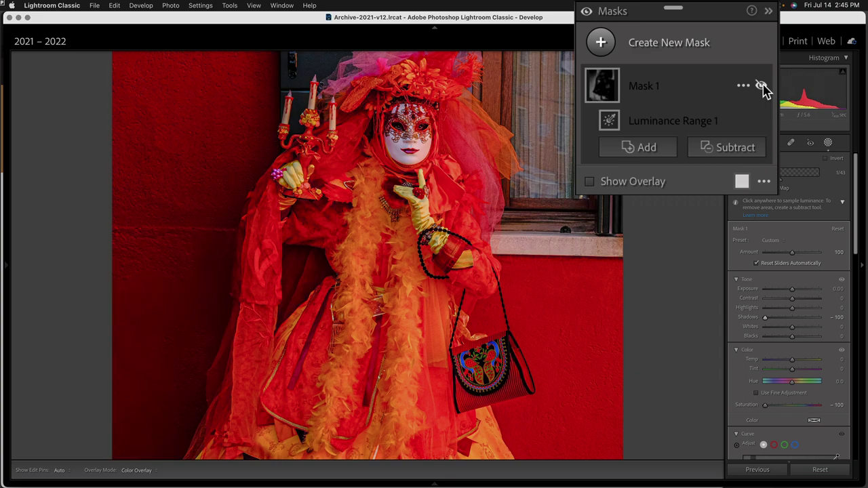
pyautogui.click(762, 86)
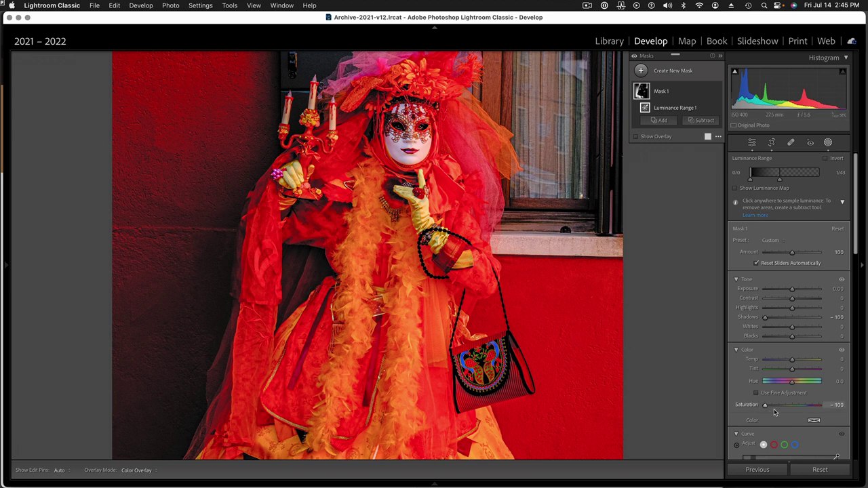
# Step: Raise Mask 1's Saturation to -69, check it against the unmasked photo, and lower the mask's Exposure to -0.52
pyautogui.moveTo(767, 409); pyautogui.dragTo(766, 408)
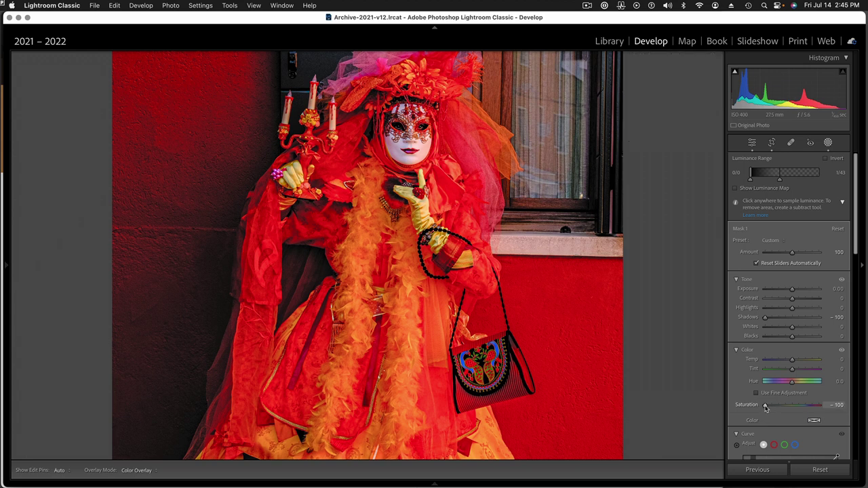
pyautogui.moveTo(765, 407); pyautogui.dragTo(773, 409)
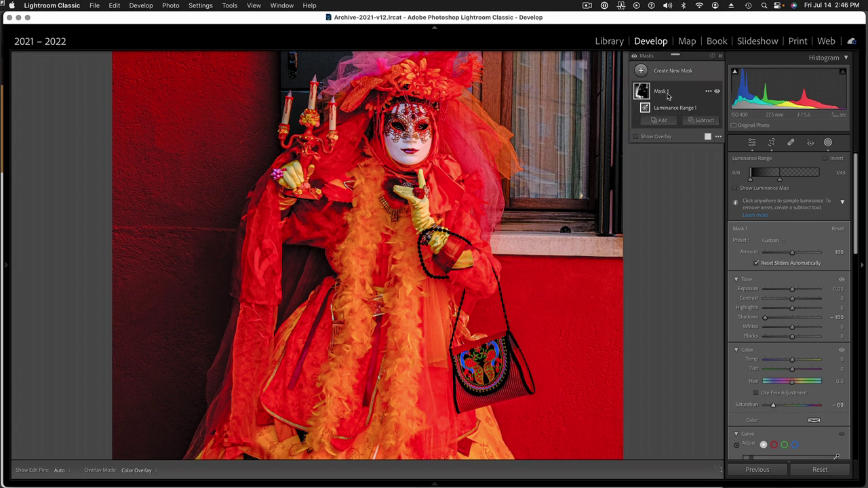
pyautogui.click(718, 92)
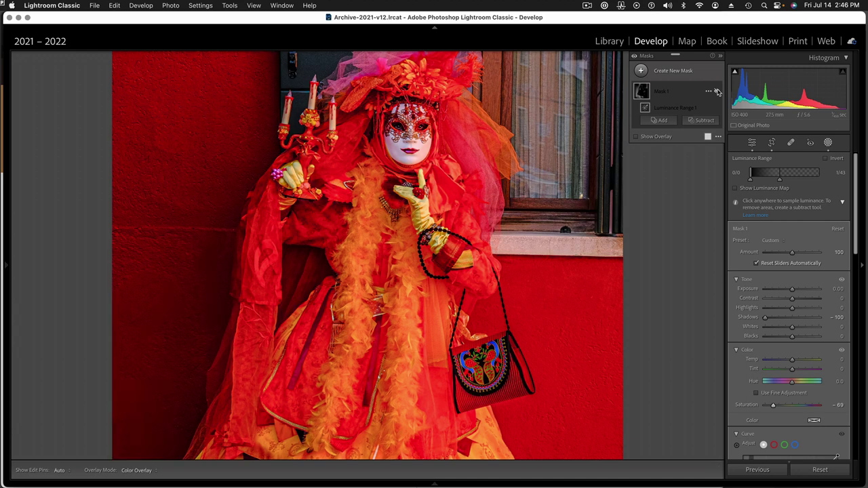
pyautogui.click(718, 92)
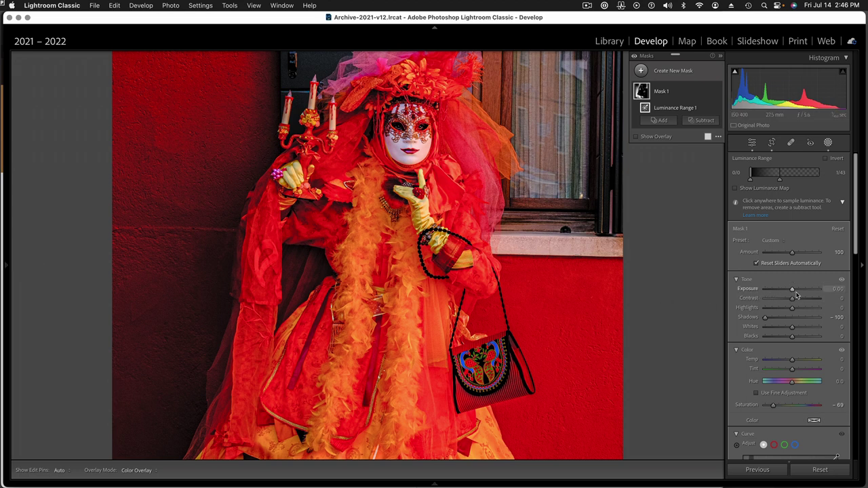
pyautogui.moveTo(791, 290); pyautogui.dragTo(788, 293)
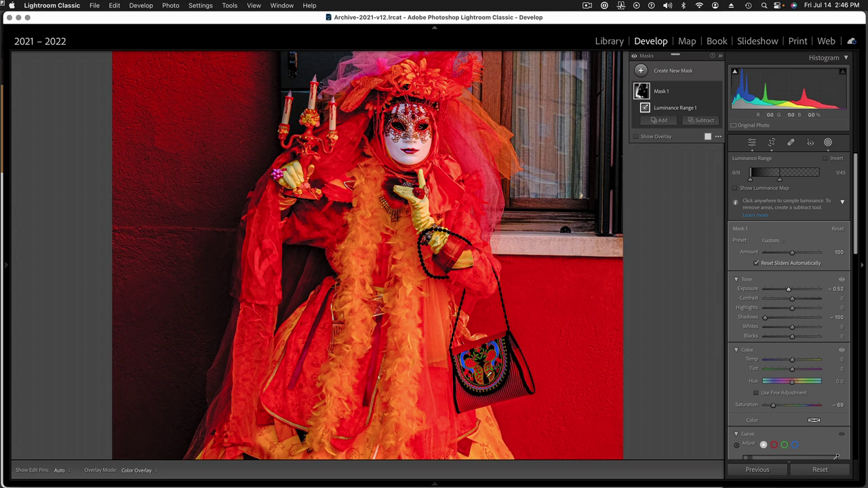
# Step: Compare the whole photo fitted in view with Mask 1 hidden and shown, and raise the mask's Saturation to -50
pyautogui.moveTo(4, 261)
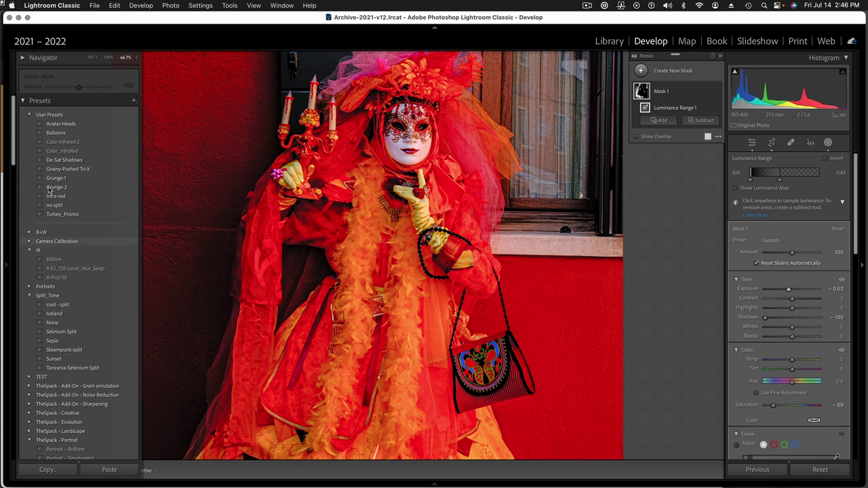
pyautogui.click(108, 58)
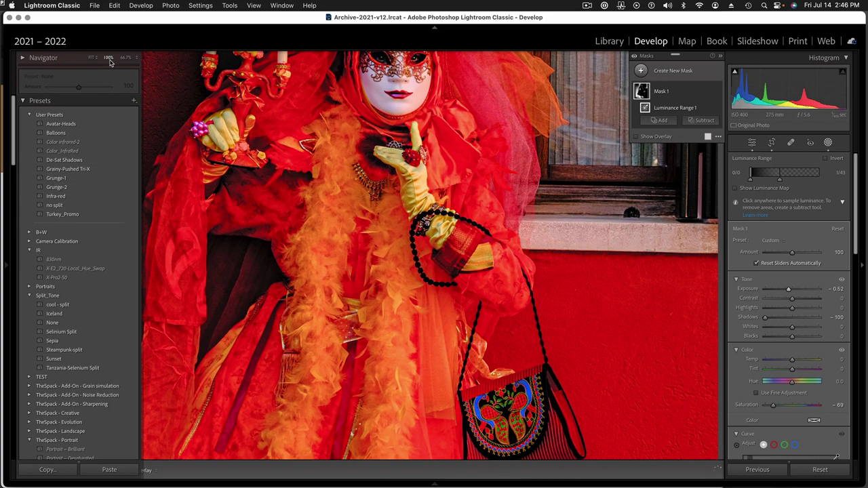
pyautogui.click(91, 59)
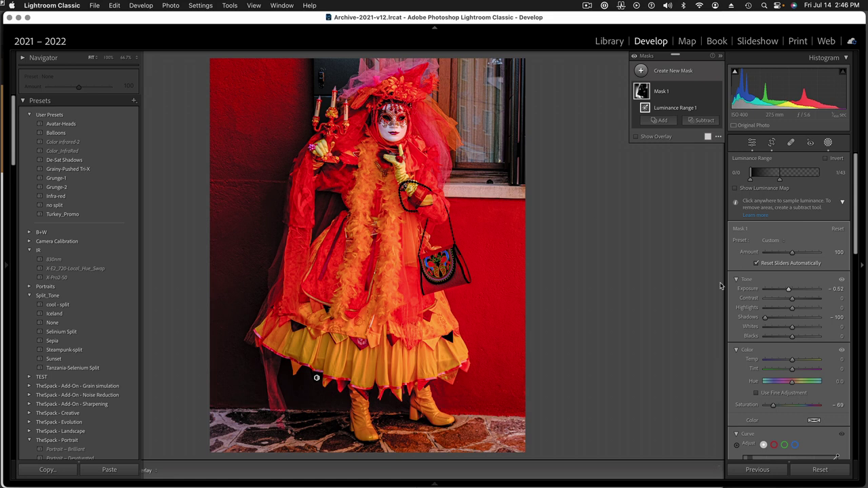
pyautogui.moveTo(718, 92)
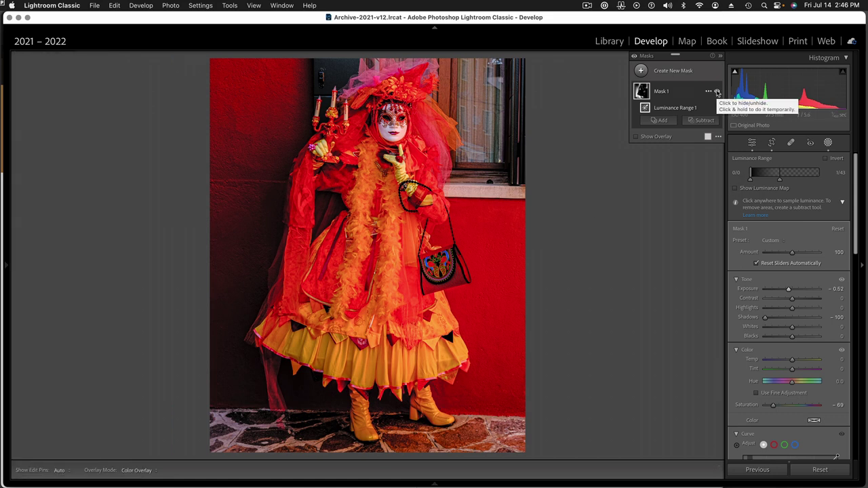
pyautogui.click(717, 93)
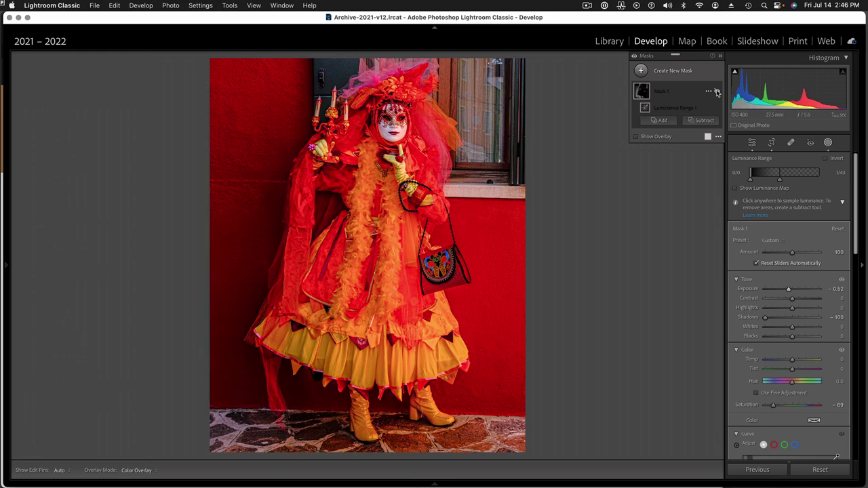
pyautogui.click(717, 93)
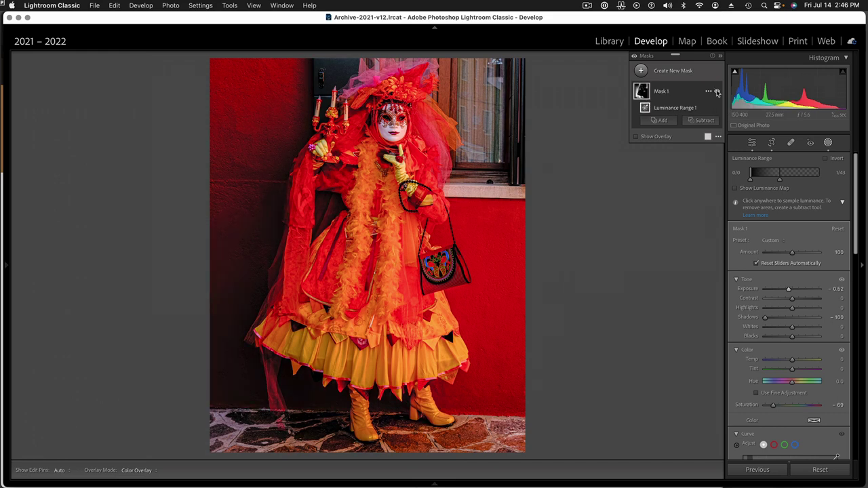
pyautogui.click(717, 92)
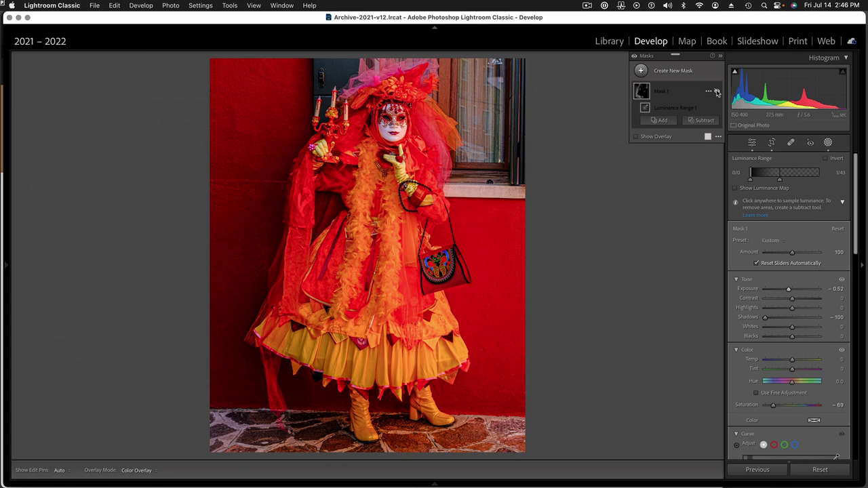
pyautogui.click(717, 92)
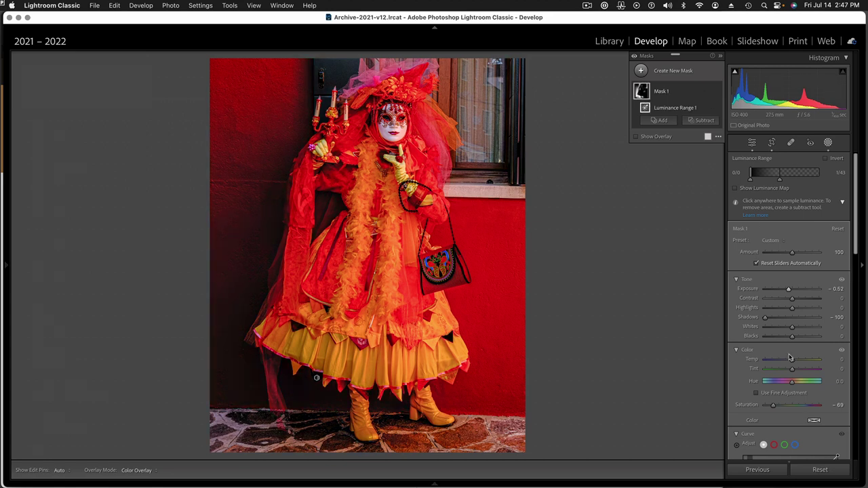
pyautogui.moveTo(774, 406); pyautogui.dragTo(779, 408)
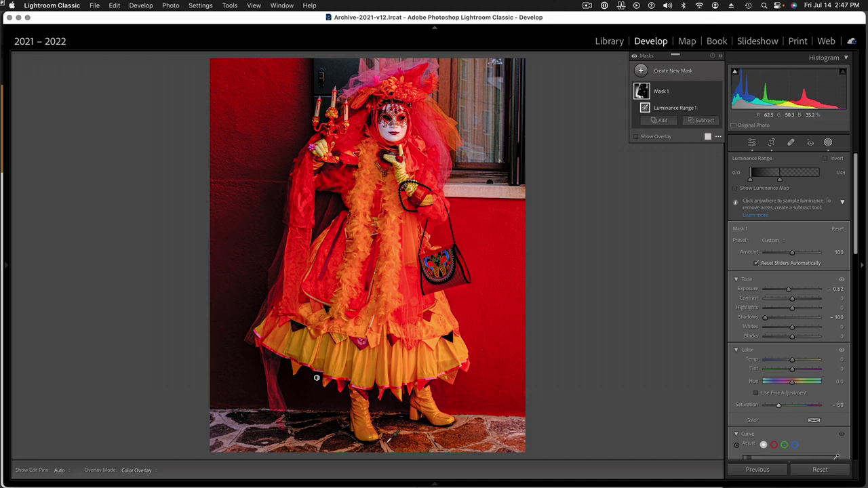
# Step: Intersect Mask 1 with a Brush and erase its effect from the red wall beside the figure, with the edit pins hidden while painting
pyautogui.moveTo(683, 97)
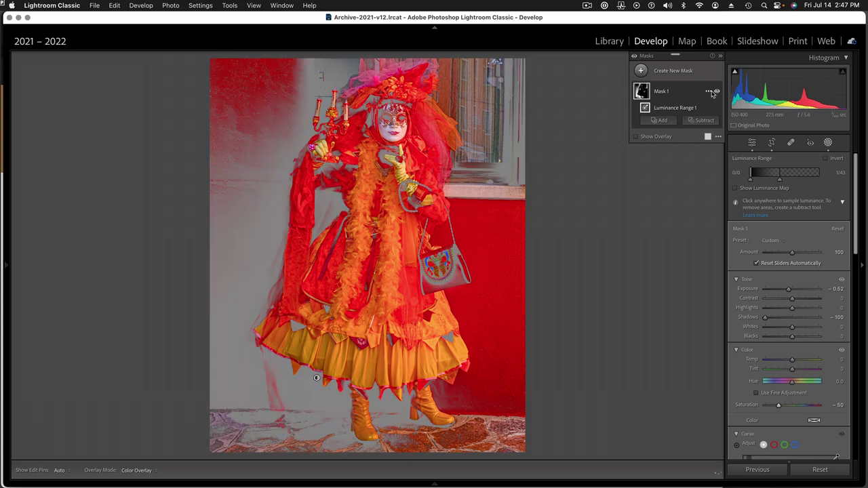
pyautogui.click(672, 71)
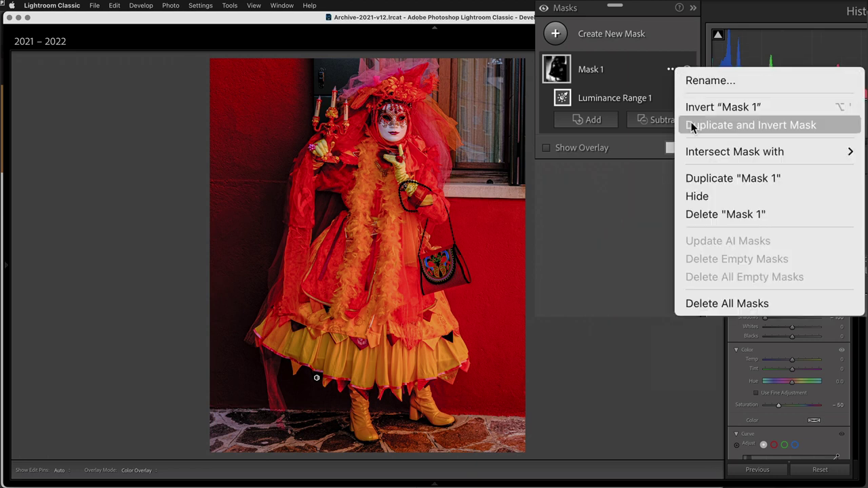
pyautogui.moveTo(704, 152)
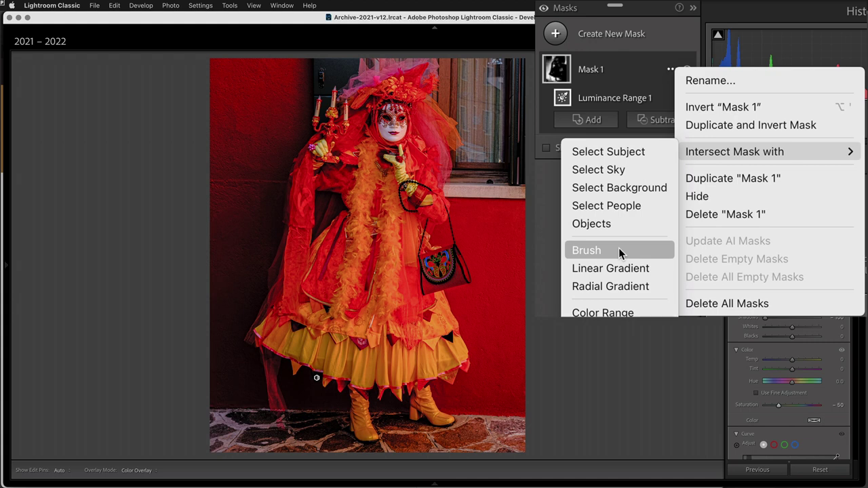
pyautogui.click(619, 251)
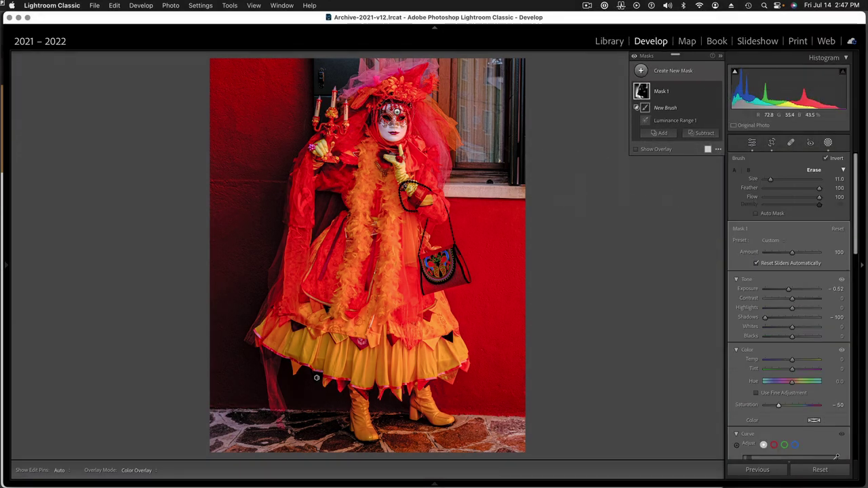
pyautogui.press('h')
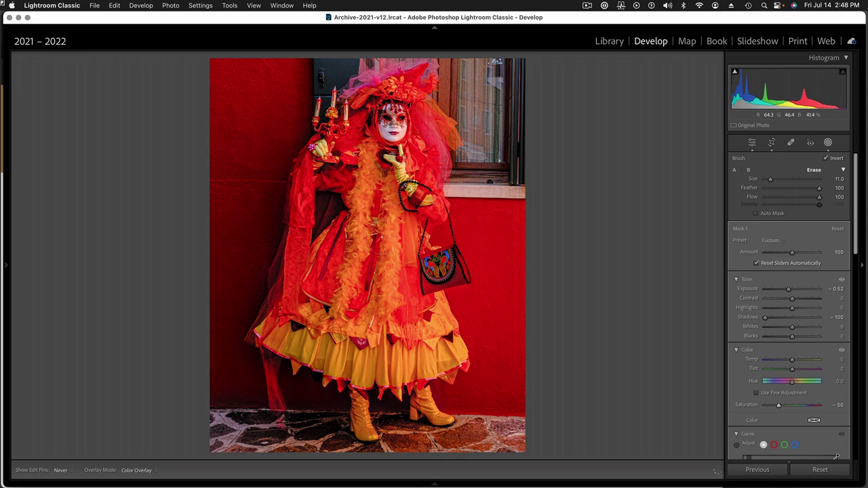
pyautogui.press('h')
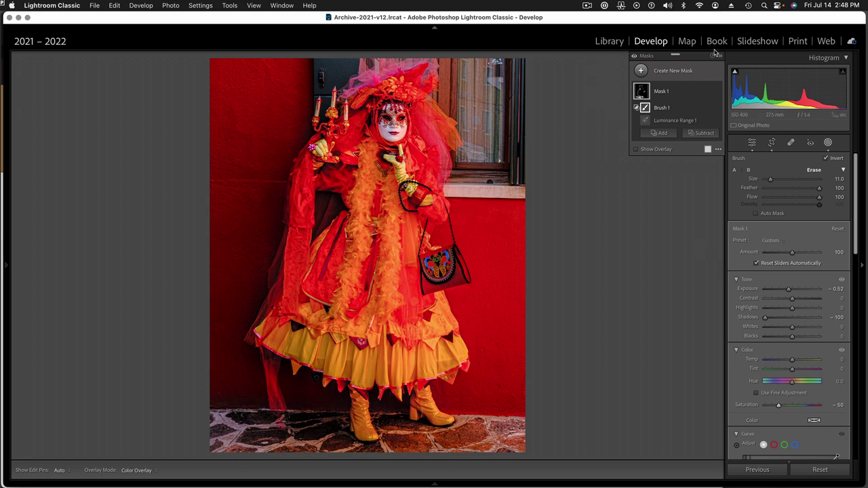
# Step: Compare the photo with and without the brush-refined Mask 1, leaving the mask switched on
pyautogui.click(718, 91)
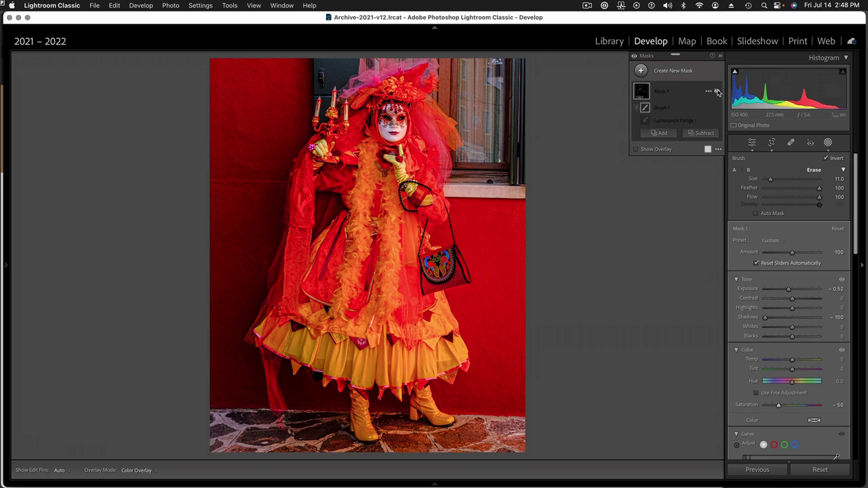
pyautogui.click(718, 92)
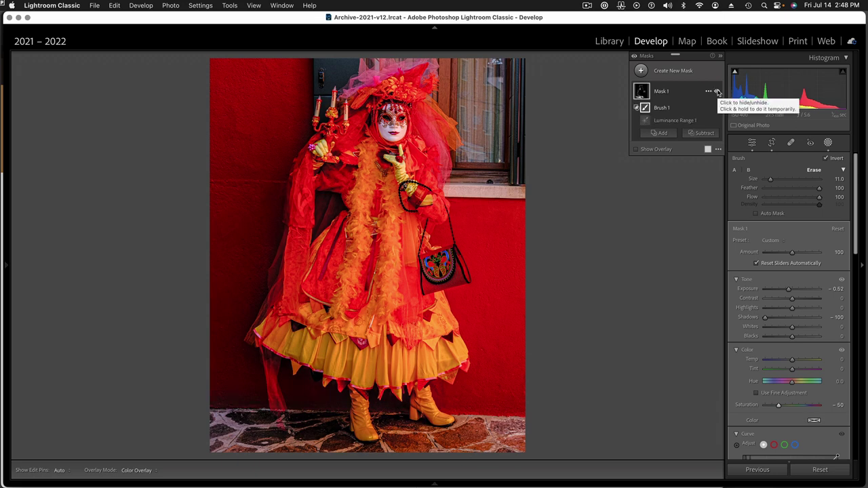
pyautogui.click(718, 92)
pyautogui.click(718, 92)
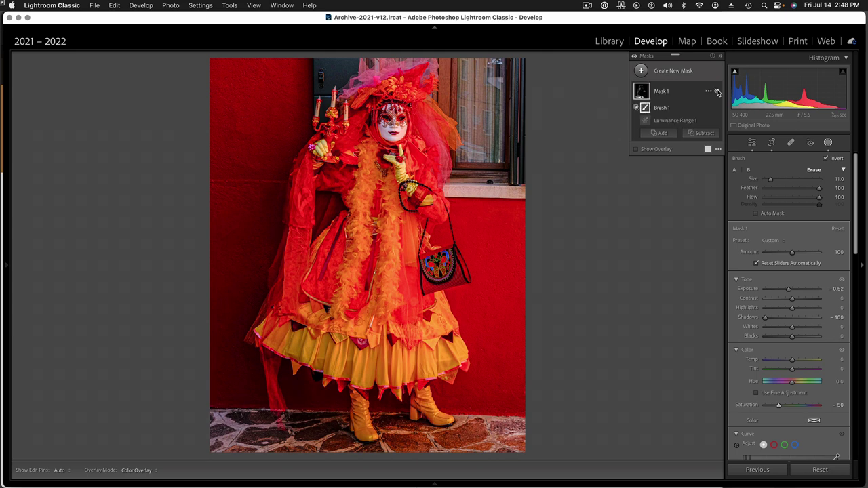